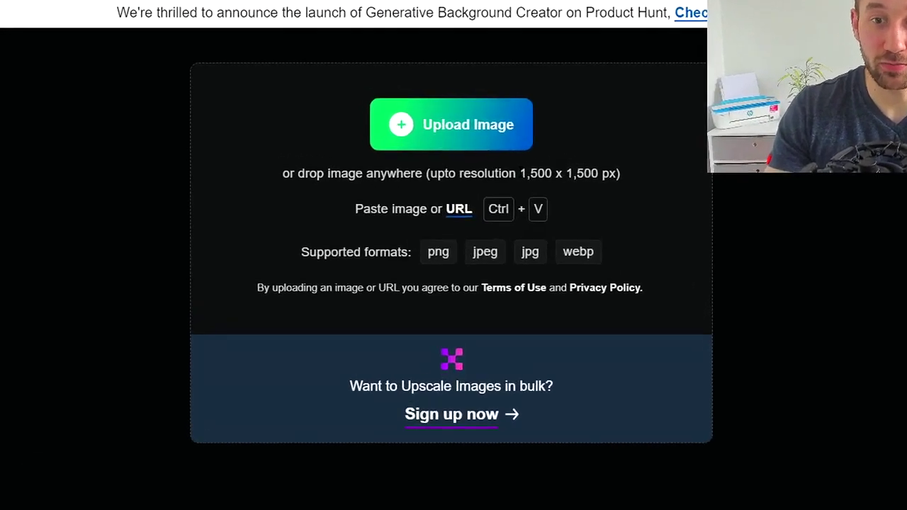
# Drop the wolf illustration onto the page and scroll down to its 2x result at 1632 x 2912
pyautogui.doubleClick(509, 158)
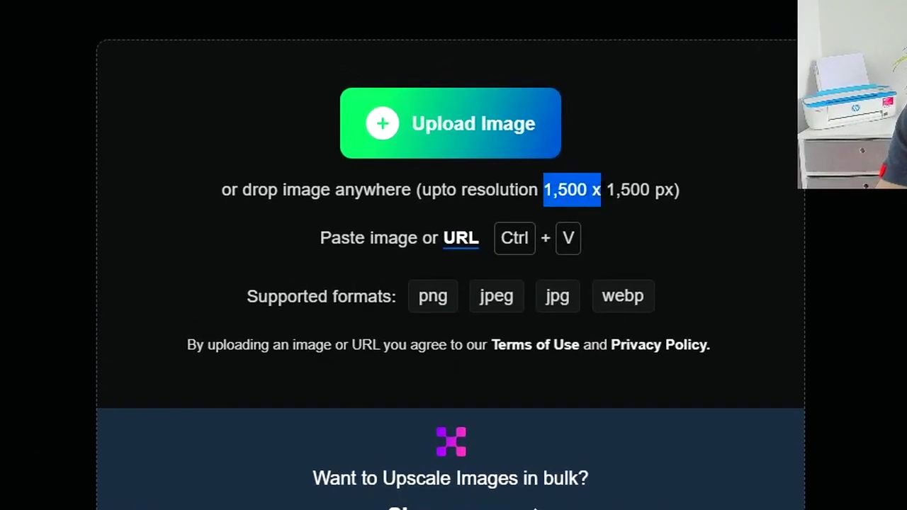
pyautogui.click(747, 227)
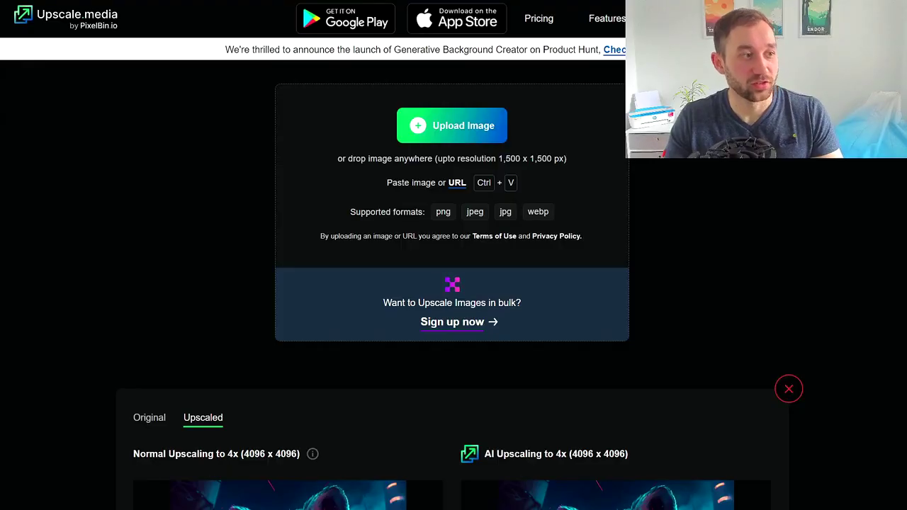
pyautogui.moveTo(75, 268); pyautogui.dragTo(496, 162)
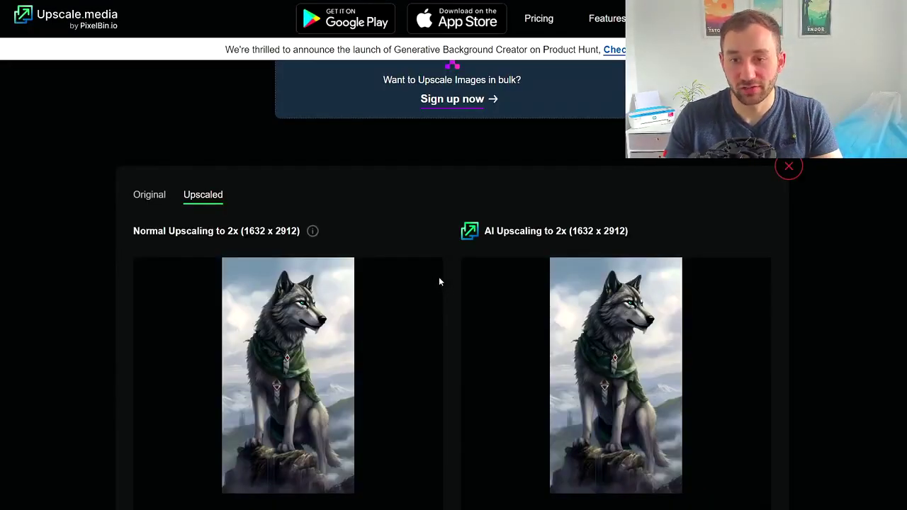
pyautogui.scroll(-2, 439, 278)
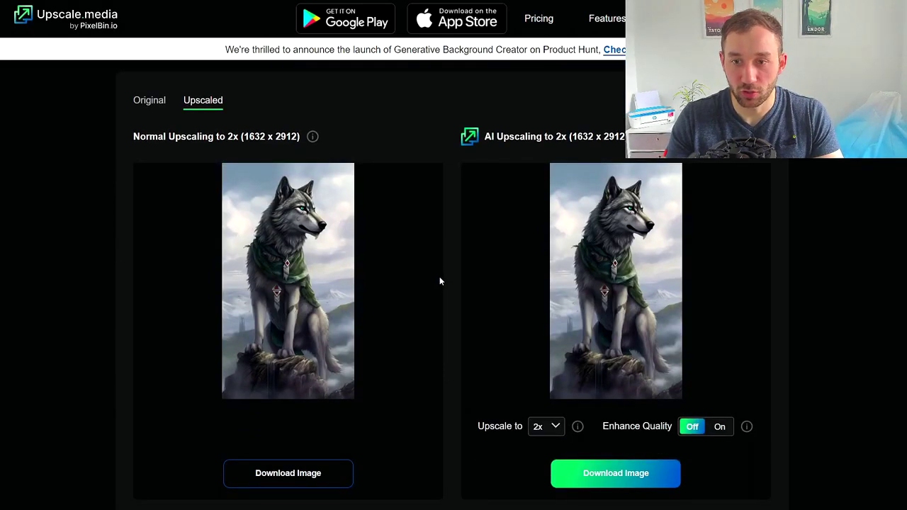
pyautogui.scroll(-1, 478, 296)
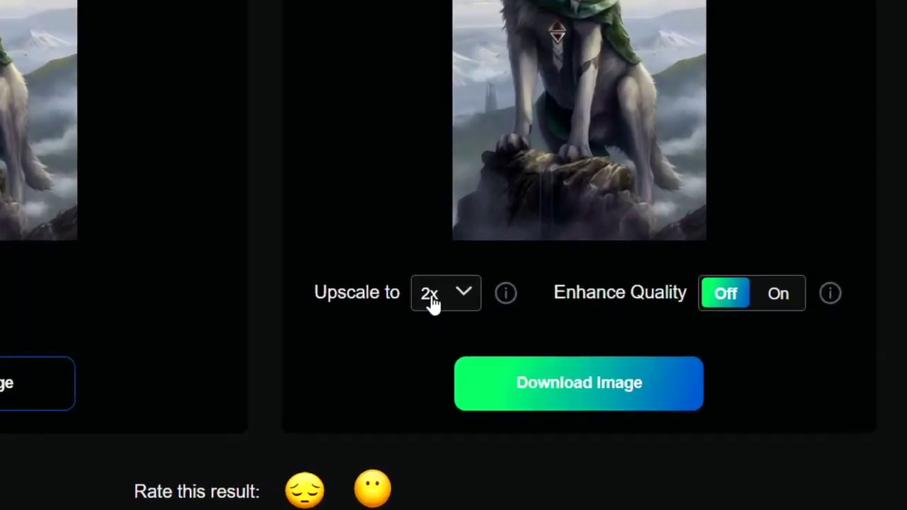
pyautogui.click(539, 383)
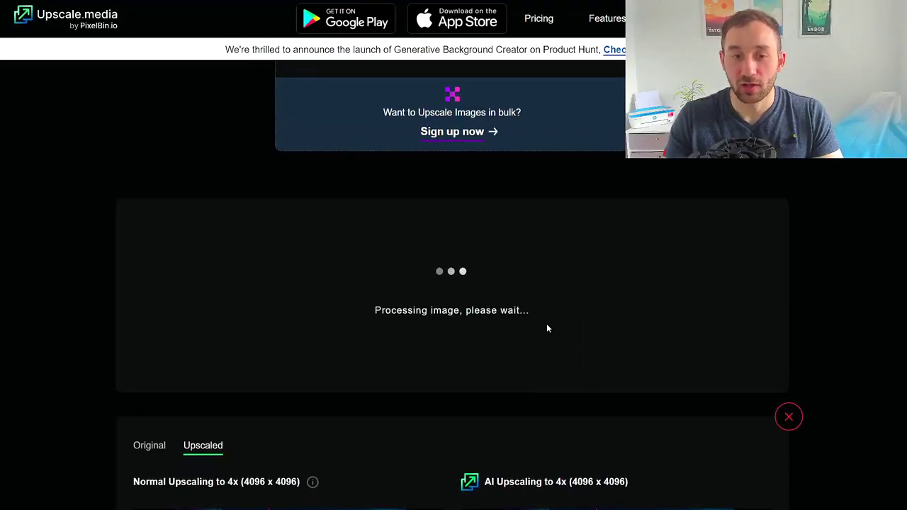
# Scroll through the results page to review the 4x upscale with Enhance Quality on
pyautogui.scroll(-5, 538, 335)
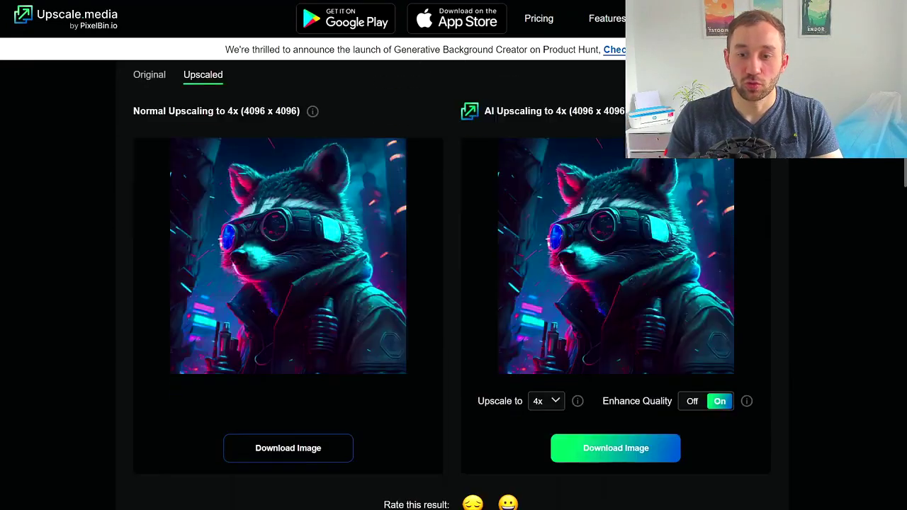
pyautogui.scroll(1, 663, 356)
pyautogui.scroll(1, 693, 354)
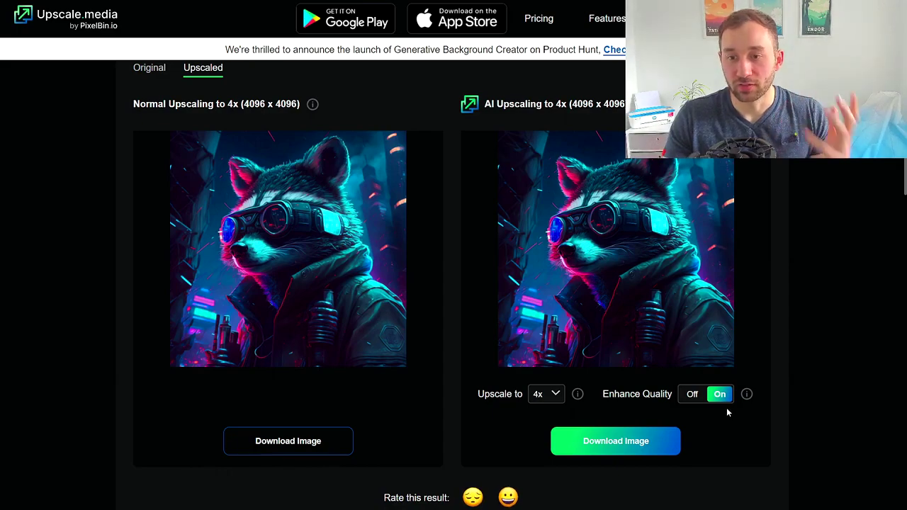
pyautogui.scroll(2, 723, 415)
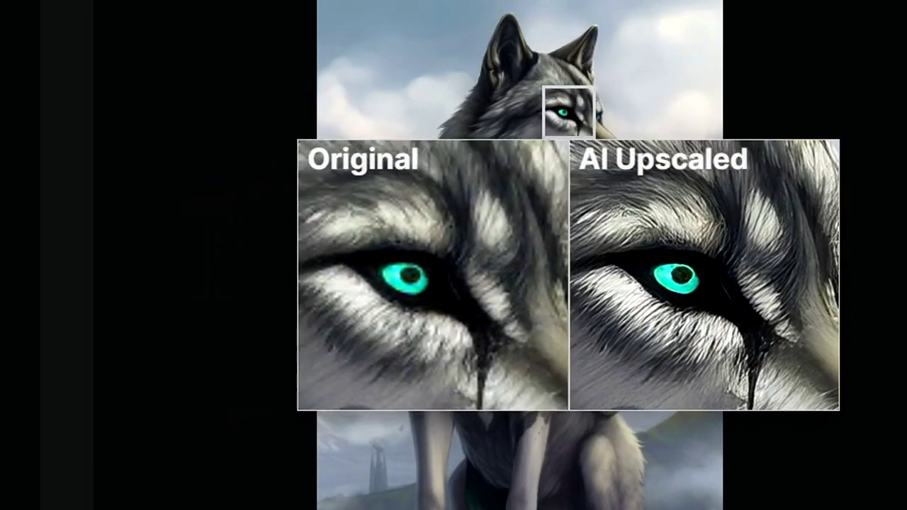
# Scroll down to the Upscaled tab showing the 4x wolf results at 3264 x 5824
pyautogui.scroll(-10, 693, 309)
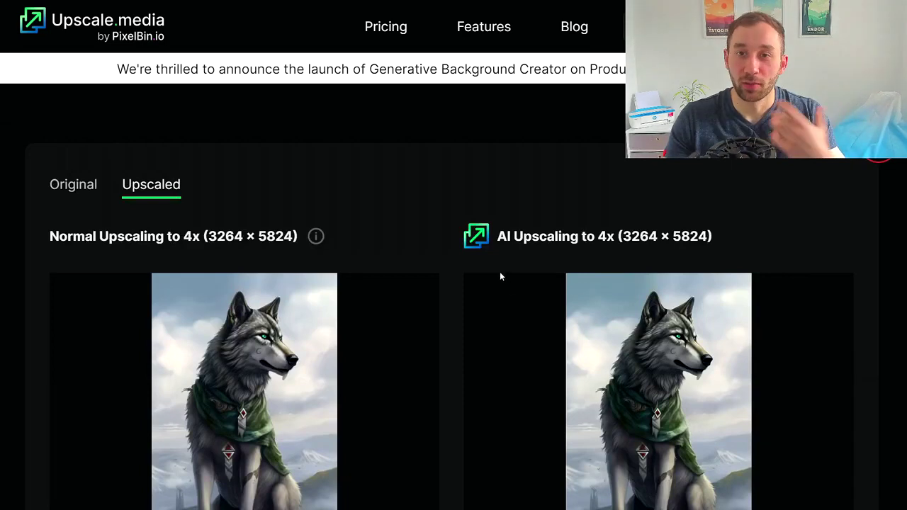
pyautogui.scroll(-1, 477, 271)
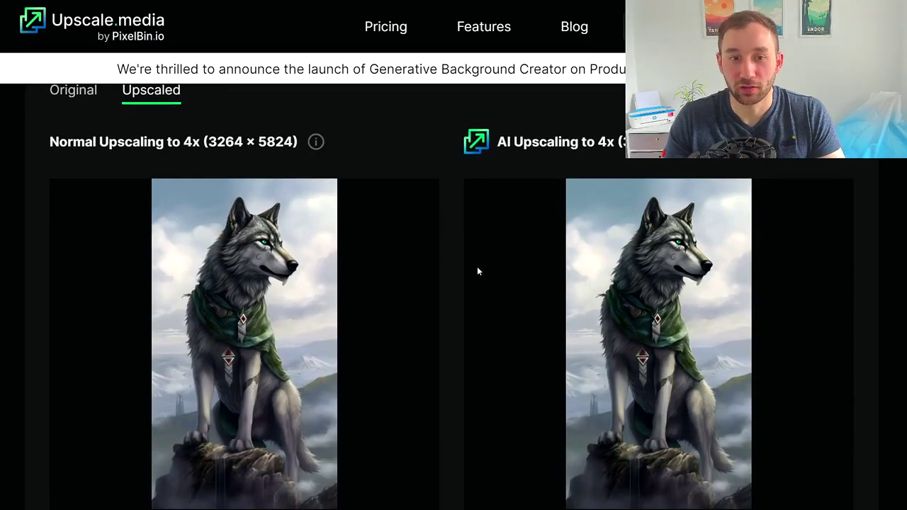
pyautogui.scroll(-1, 477, 271)
pyautogui.scroll(-2, 478, 271)
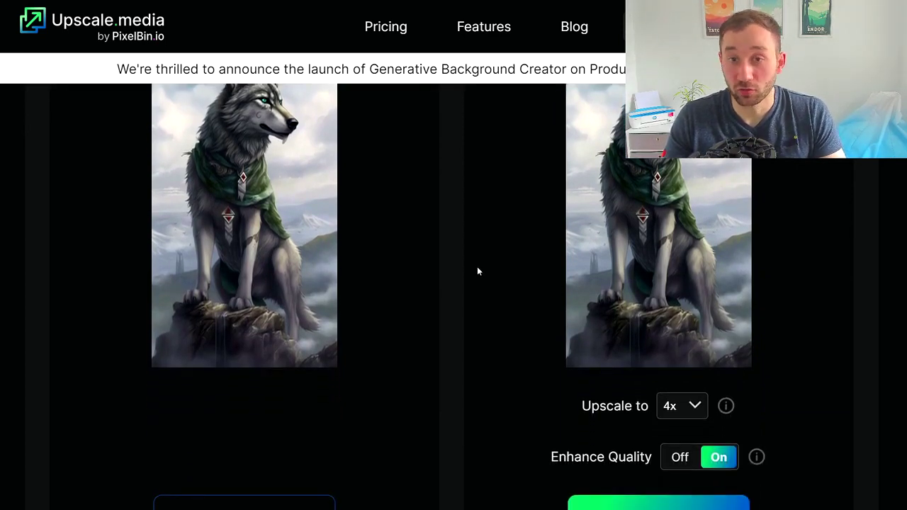
pyautogui.scroll(-2, 478, 269)
pyautogui.scroll(1, 496, 282)
pyautogui.scroll(3, 244, 270)
pyautogui.scroll(-3, 245, 269)
pyautogui.scroll(5, 244, 269)
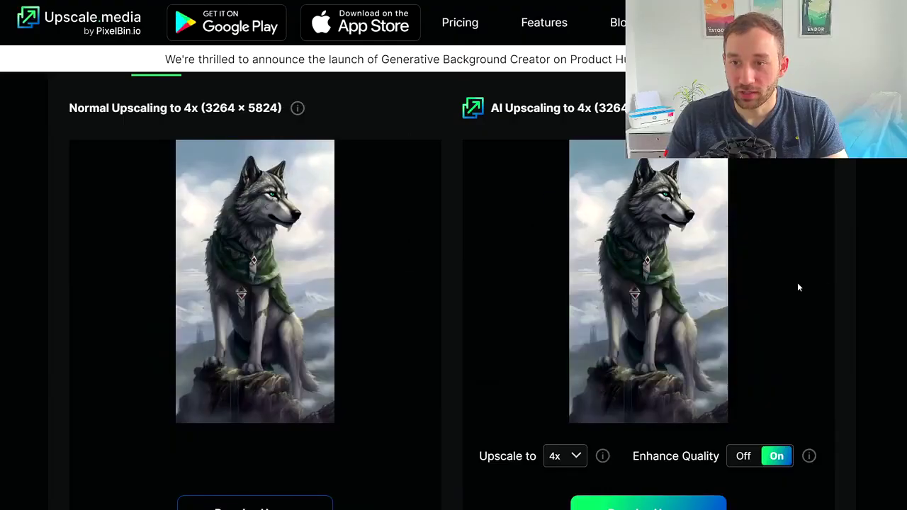
pyautogui.scroll(-1, 797, 287)
pyautogui.scroll(1, 743, 294)
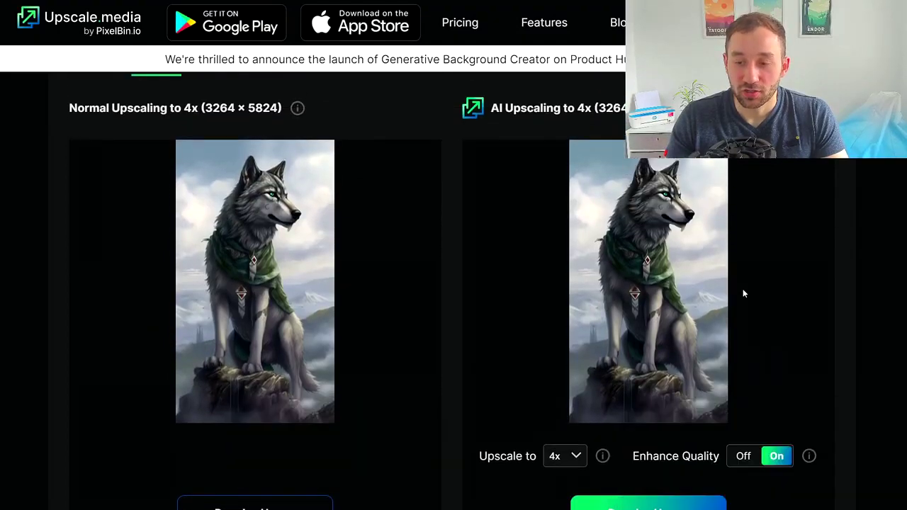
pyautogui.scroll(-2, 743, 294)
pyautogui.click(645, 377)
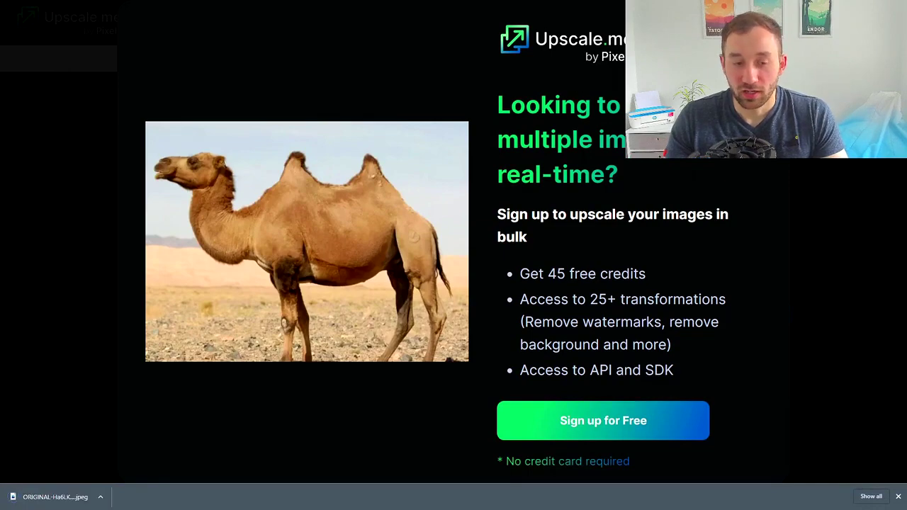
# Close the bulk sign-up offer popup with Esc
pyautogui.press('Escape')
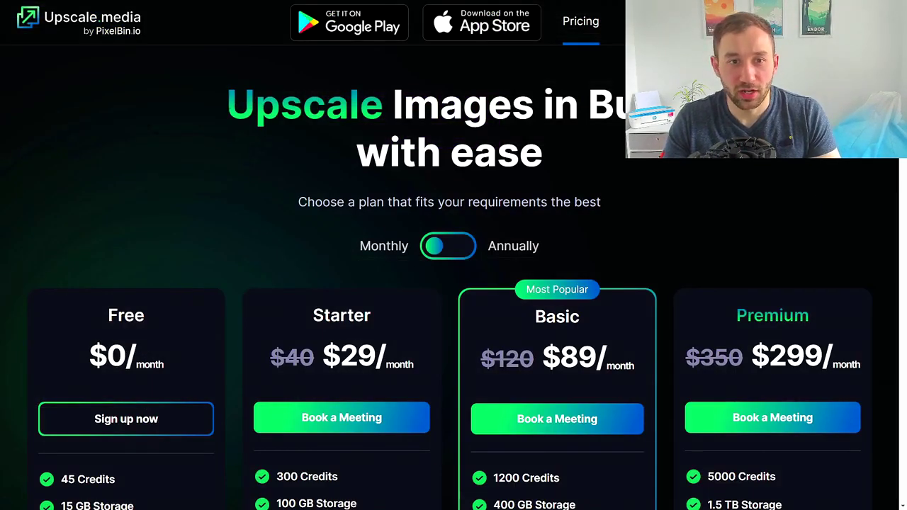
pyautogui.moveTo(226, 105); pyautogui.dragTo(511, 107)
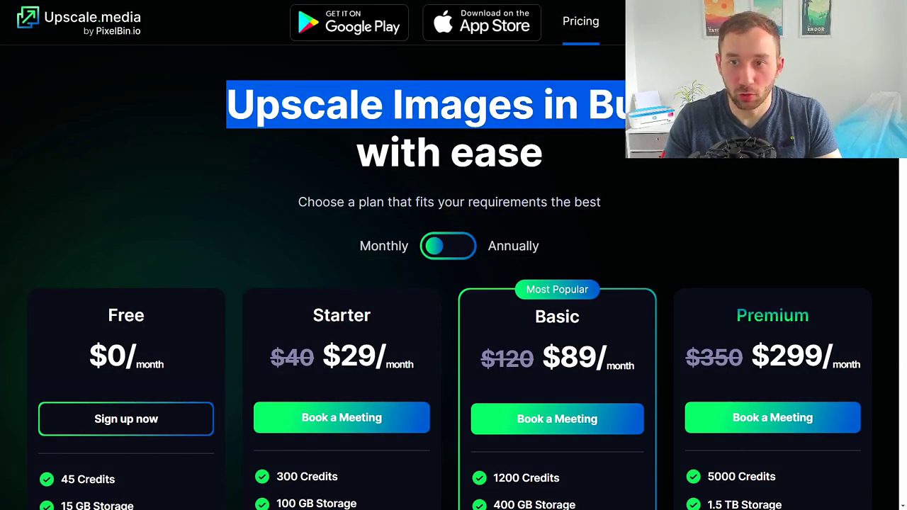
pyautogui.click(575, 140)
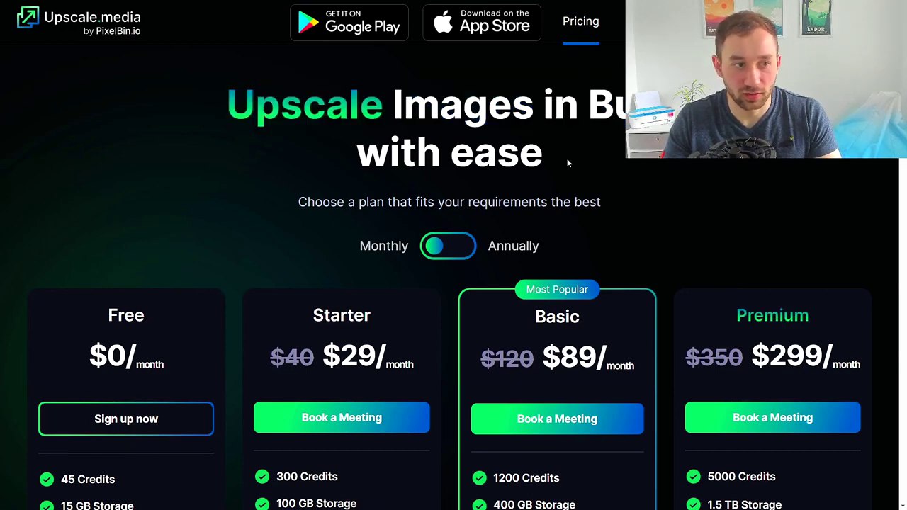
pyautogui.scroll(-3, 567, 162)
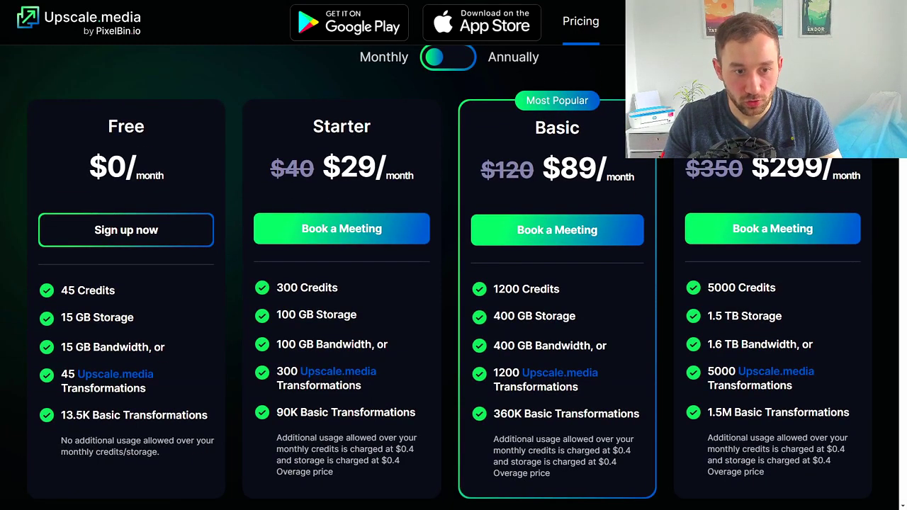
pyautogui.scroll(-1, 175, 211)
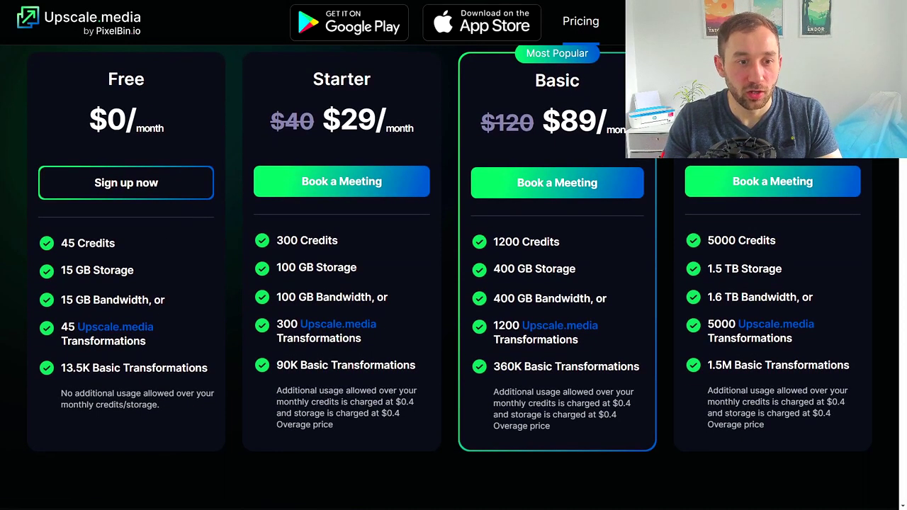
pyautogui.click(125, 245)
pyautogui.scroll(1, 125, 245)
pyautogui.scroll(1, 124, 249)
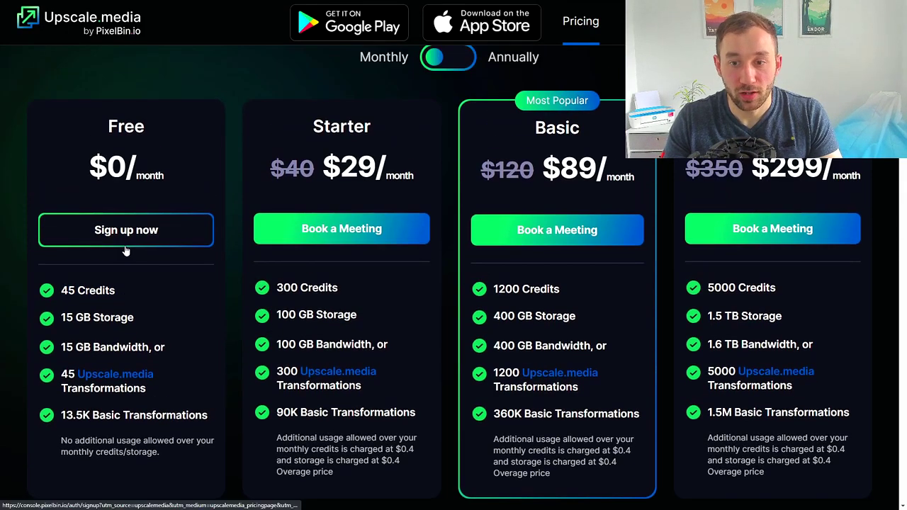
pyautogui.scroll(-2, 140, 247)
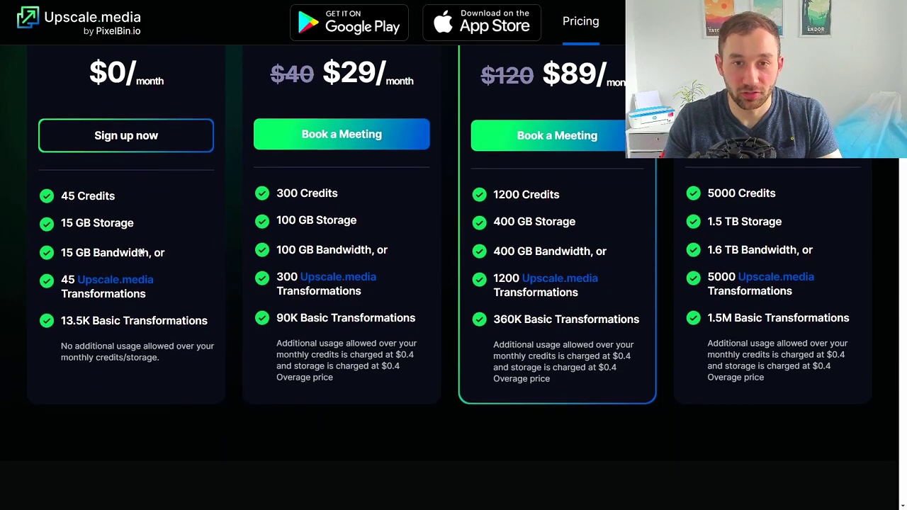
pyautogui.scroll(-2, 139, 247)
pyautogui.scroll(-3, 142, 252)
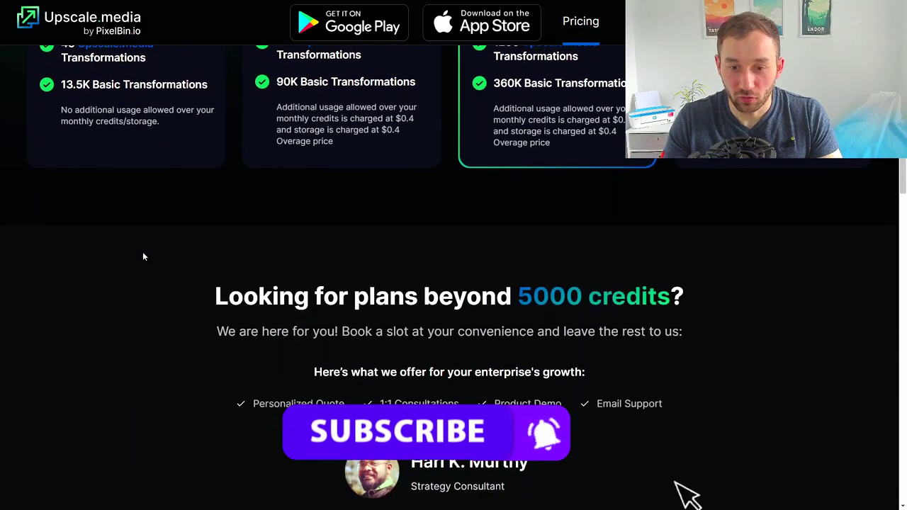
pyautogui.scroll(-3, 146, 250)
pyautogui.scroll(5, 146, 250)
pyautogui.scroll(5, 142, 268)
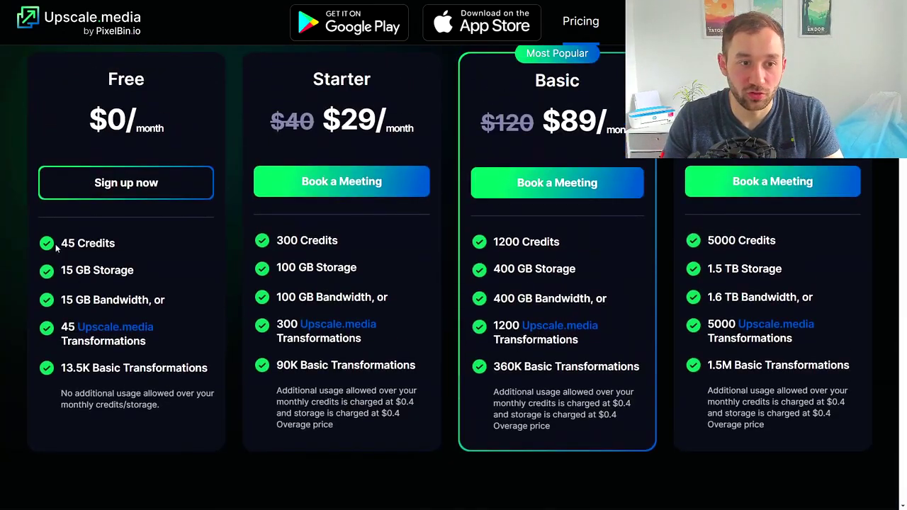